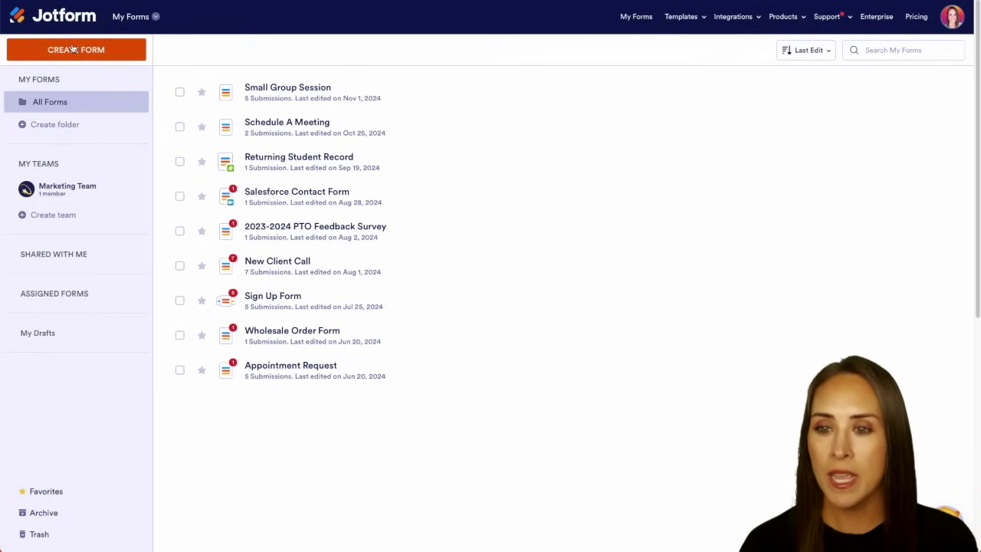
Create a new workflow in My Workflows using the One Step Approval option
click(138, 17)
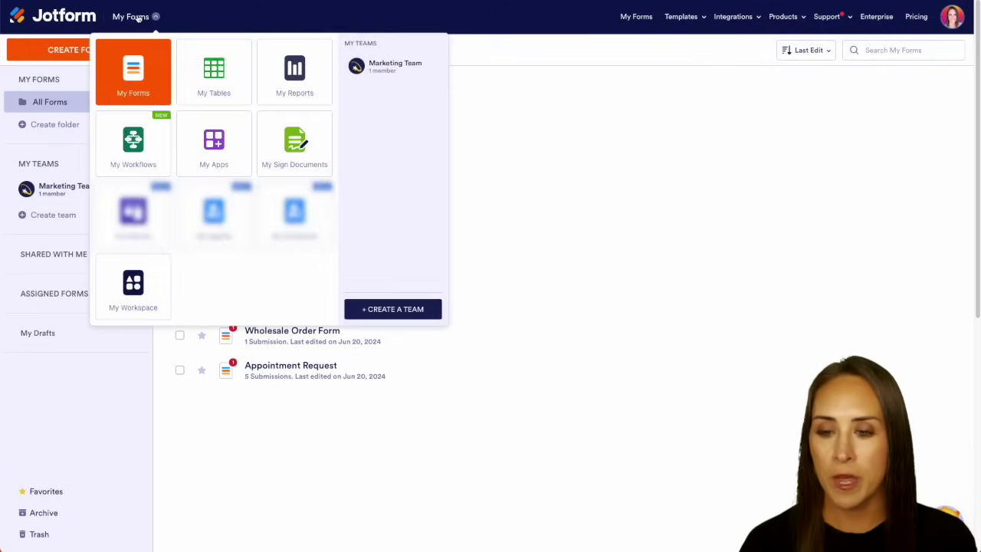
click(132, 146)
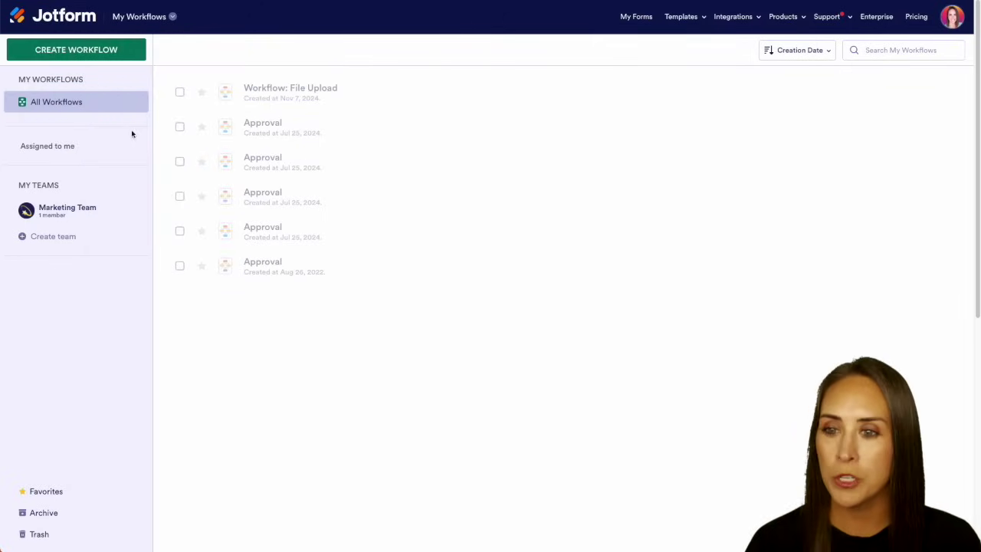
click(78, 50)
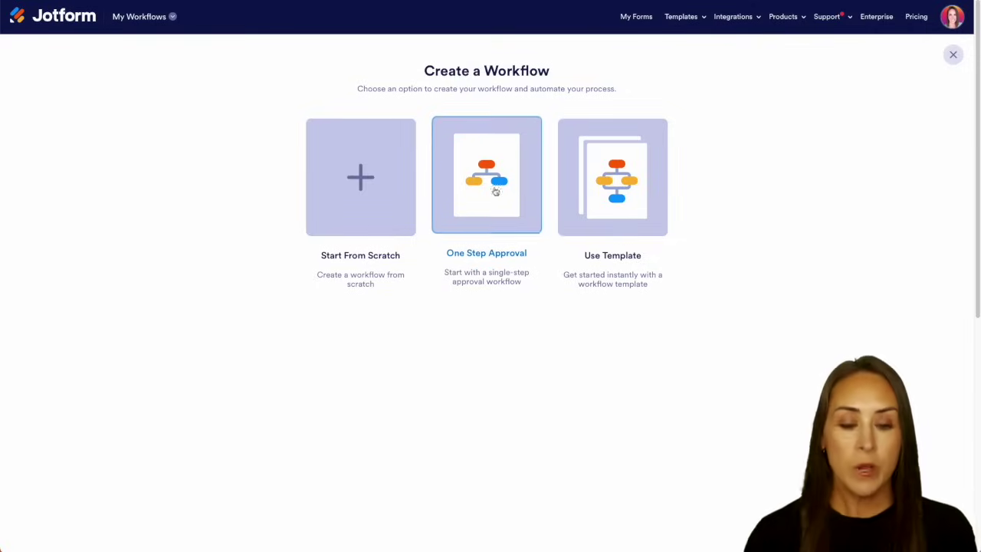
click(487, 208)
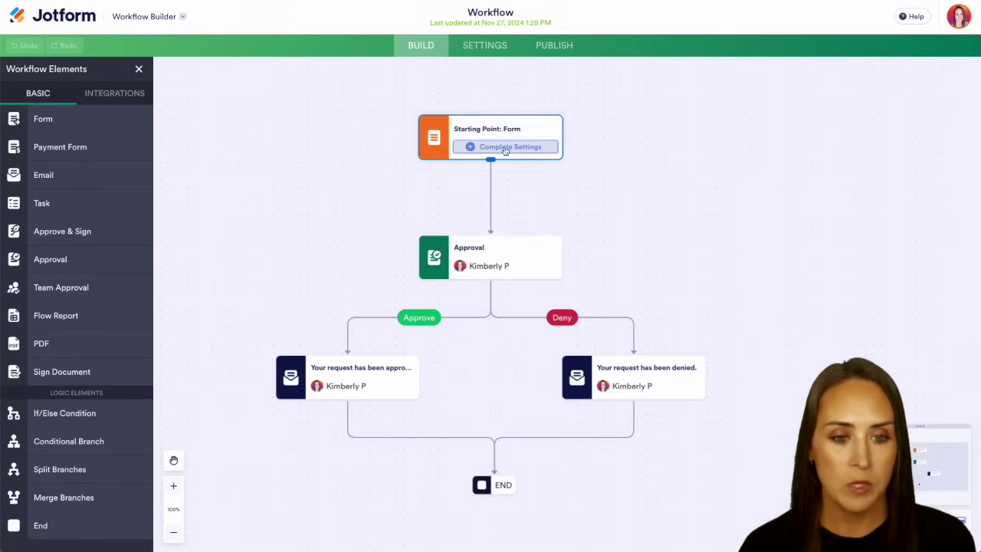
Create a new form with the Classic Form layout as the workflow's starting point
click(505, 150)
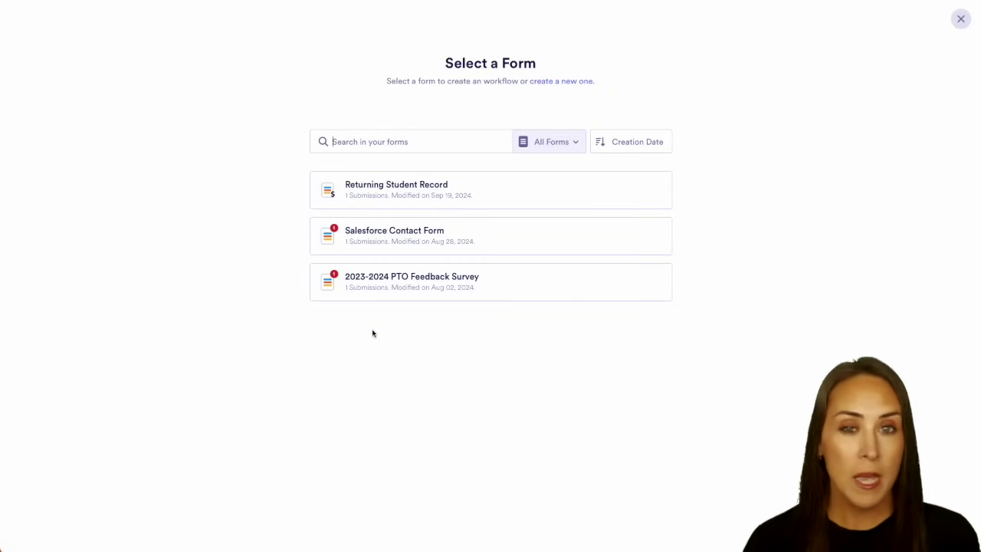
click(556, 82)
click(364, 268)
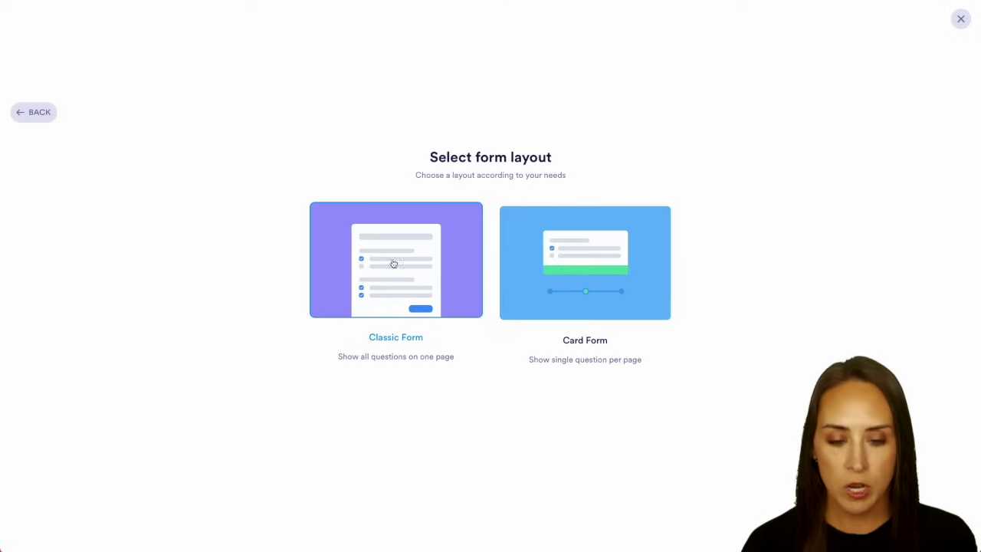
click(421, 263)
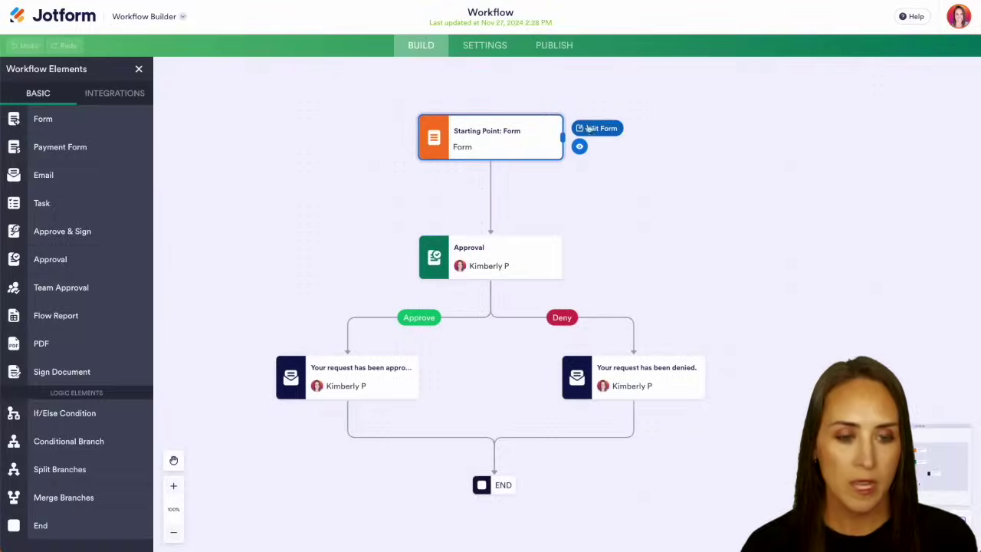
Edit the starting form, adding Full Name, Email, Phone and Long Text fields, and replace the long text field's question label
click(589, 128)
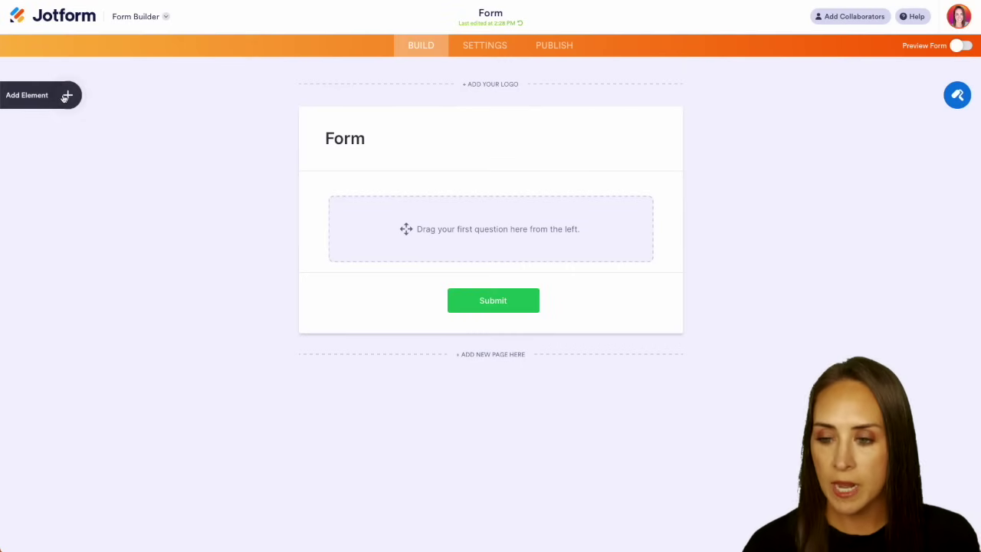
click(65, 95)
click(61, 151)
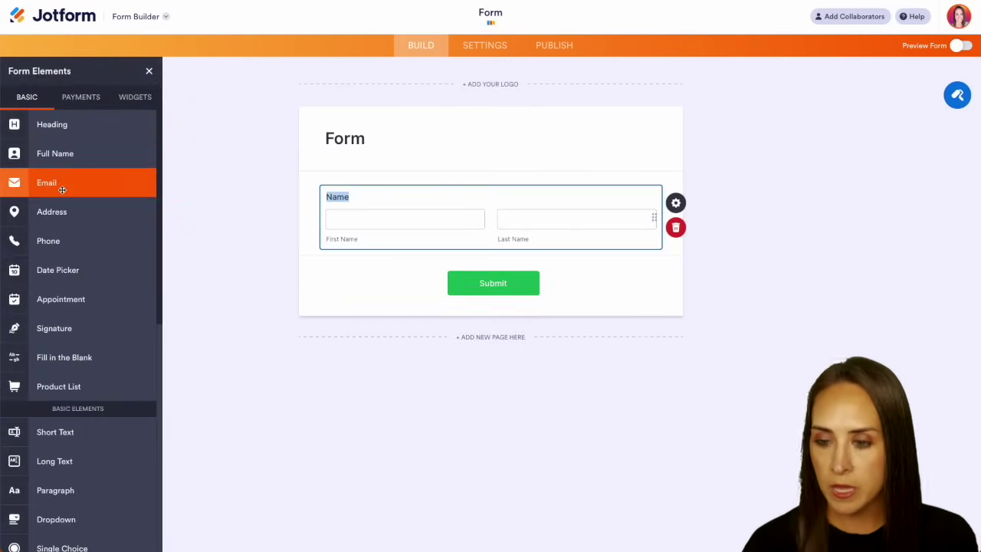
click(62, 189)
click(67, 245)
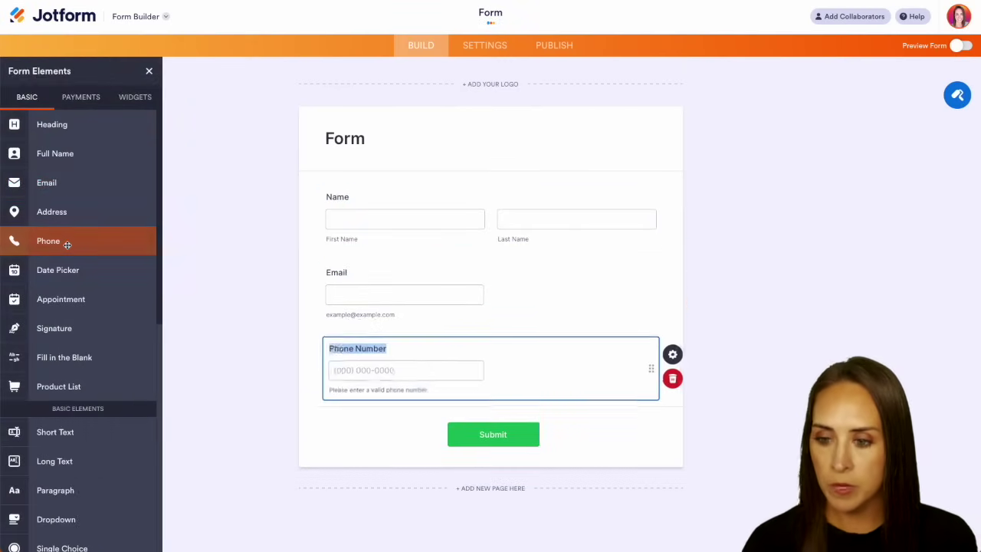
click(65, 461)
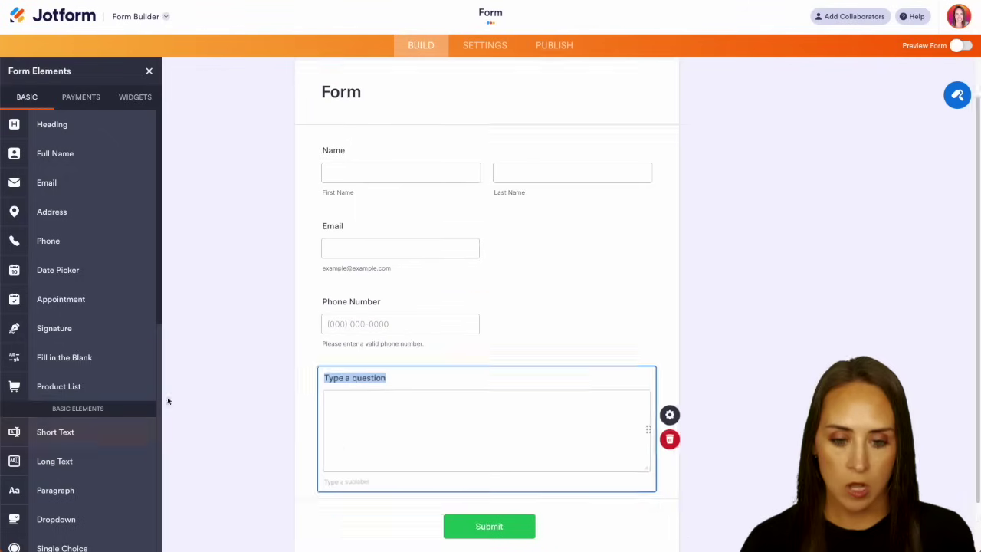
key(BackSpace)
text(Mo)
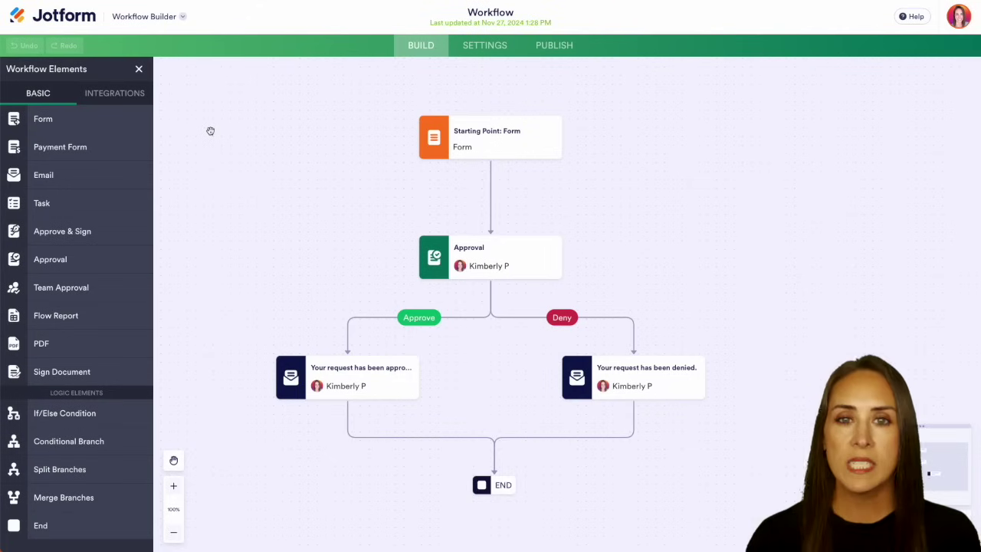
Replace the recipient of the "Your request has been approved" email with the form's Email field and save it
drag(661, 289, 658, 162)
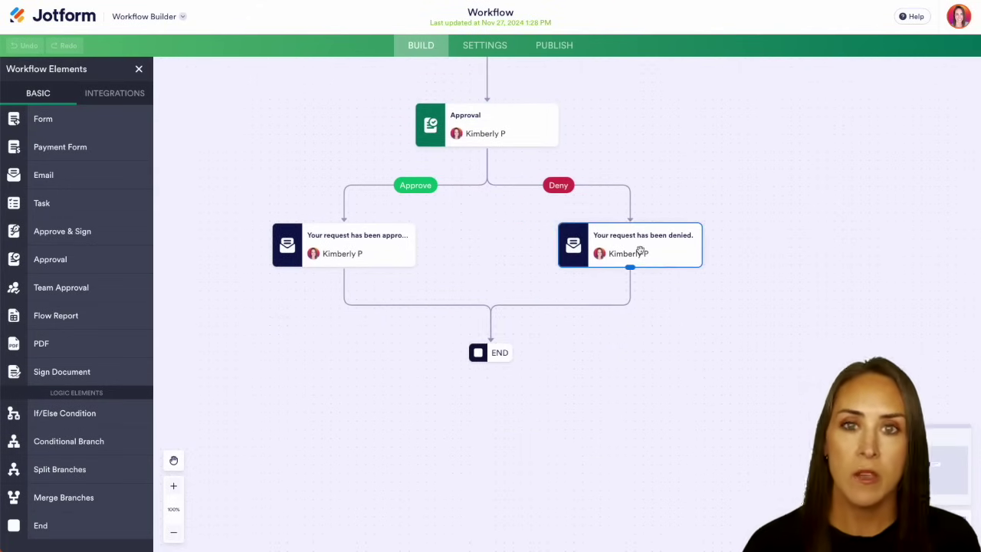
mouse_move(372, 260)
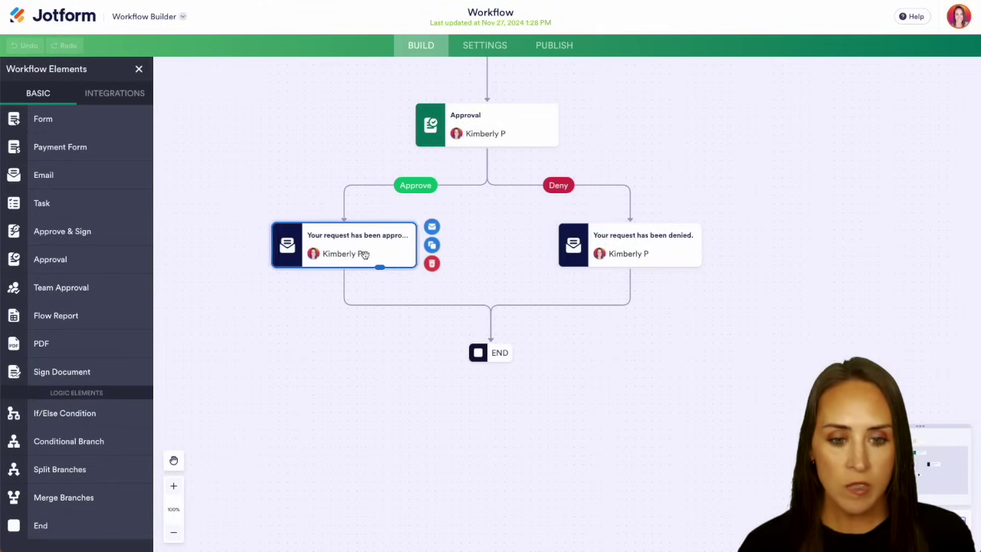
click(451, 228)
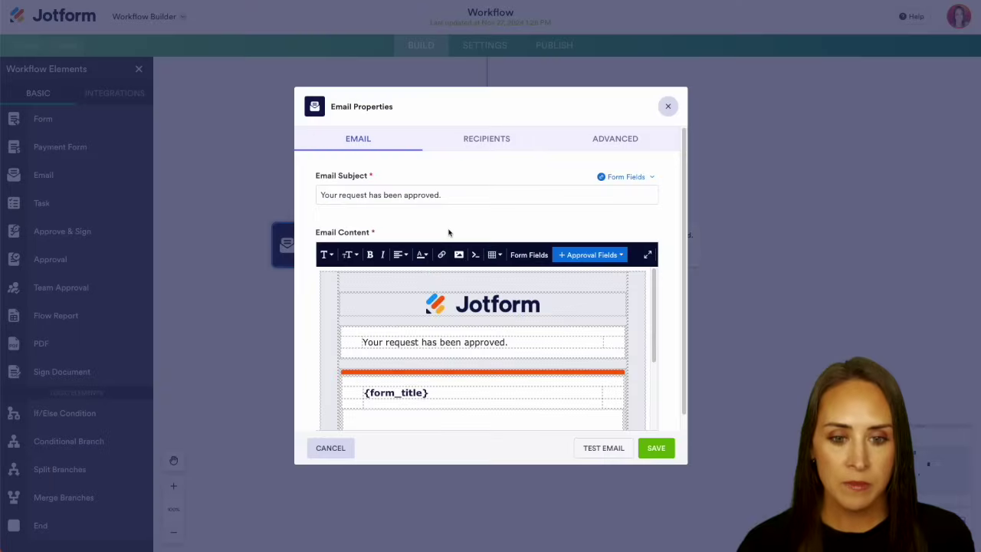
click(501, 142)
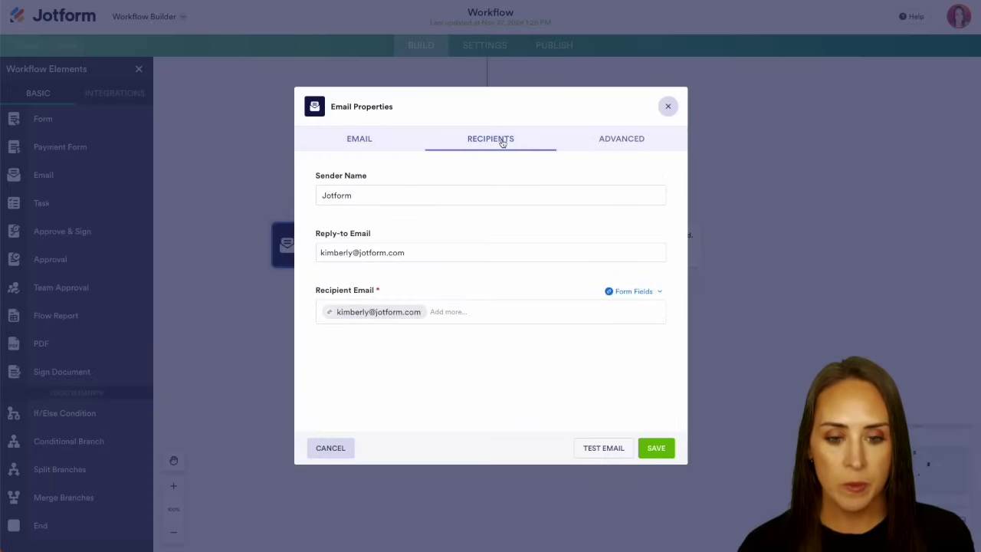
click(466, 314)
key(BackSpace)
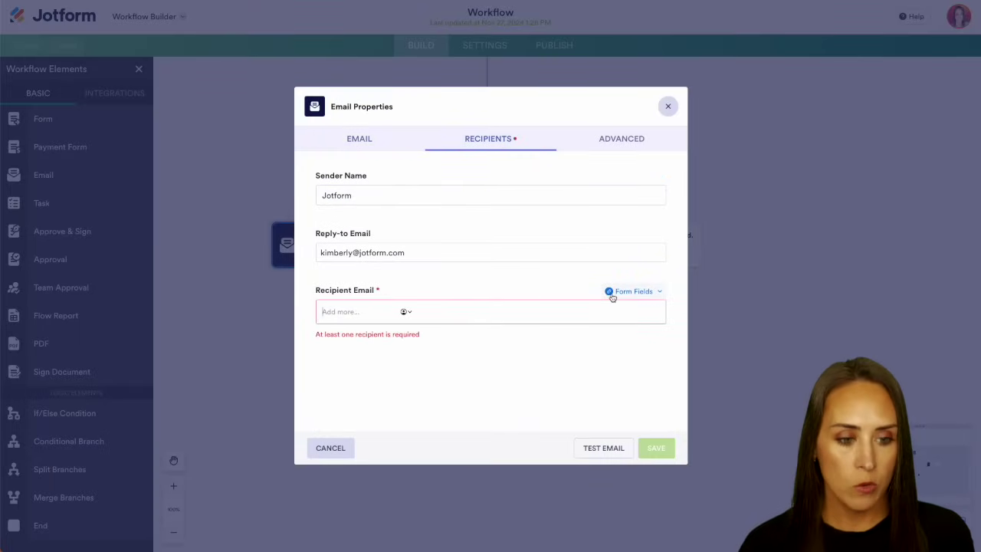
click(624, 292)
click(533, 366)
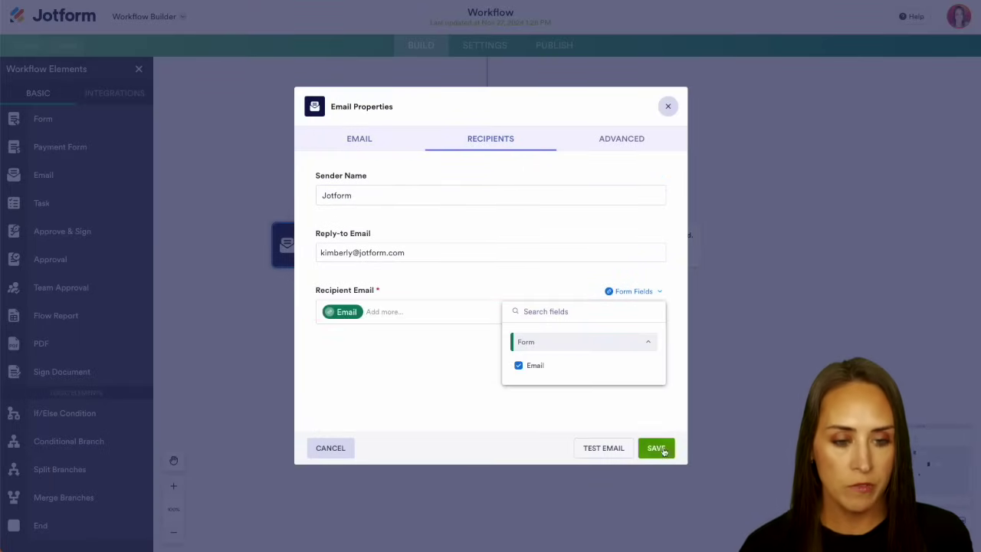
click(656, 449)
Replace the recipient of the "Your request has been denied" email with the form's Email field and save it
click(671, 240)
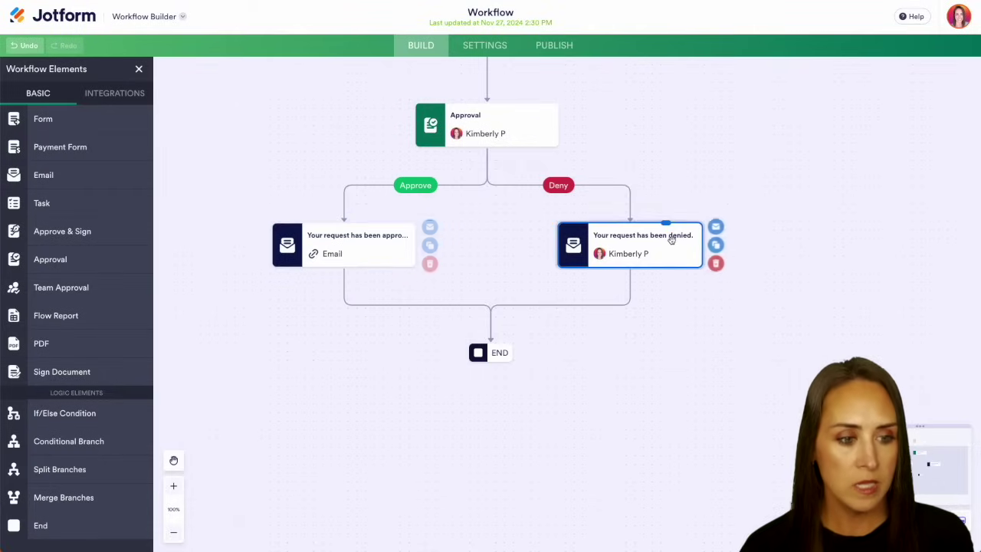
click(716, 226)
click(491, 139)
click(633, 291)
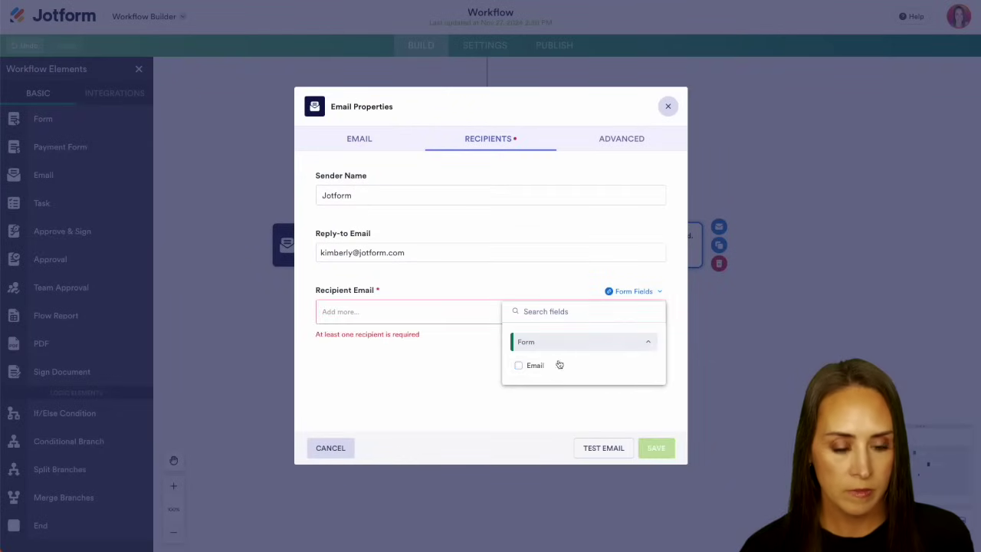
click(522, 363)
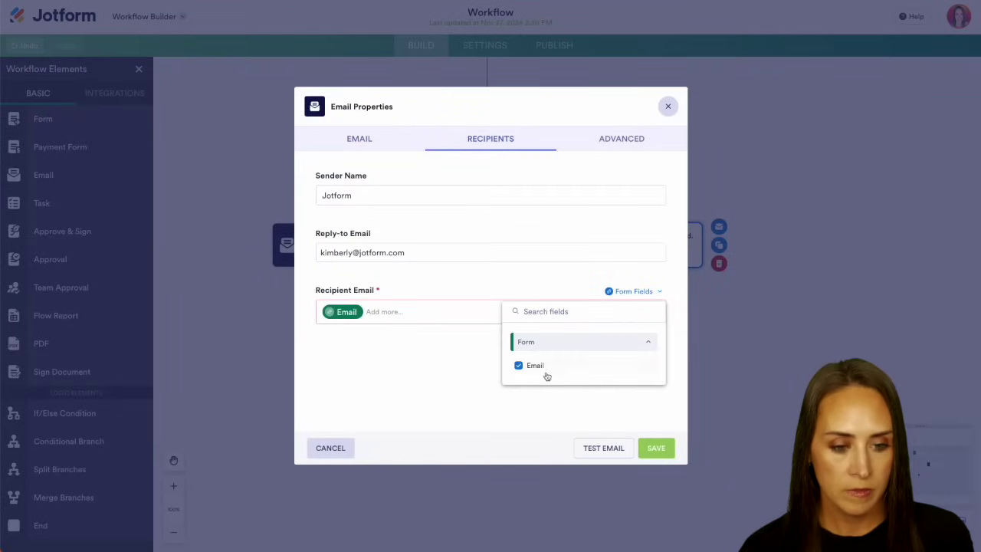
click(657, 448)
Move the End element further down and delete the link connecting the approval email to it
click(490, 486)
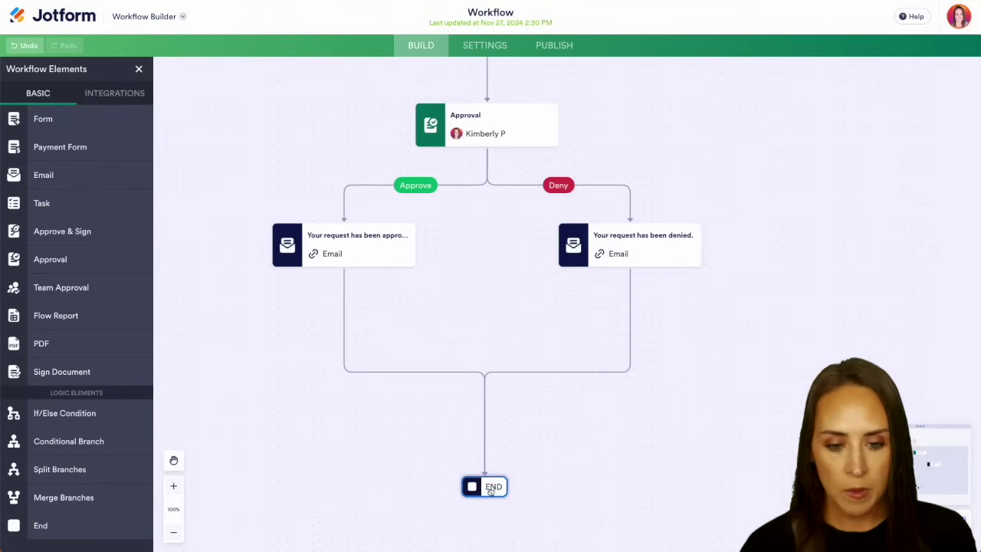
click(395, 373)
click(442, 383)
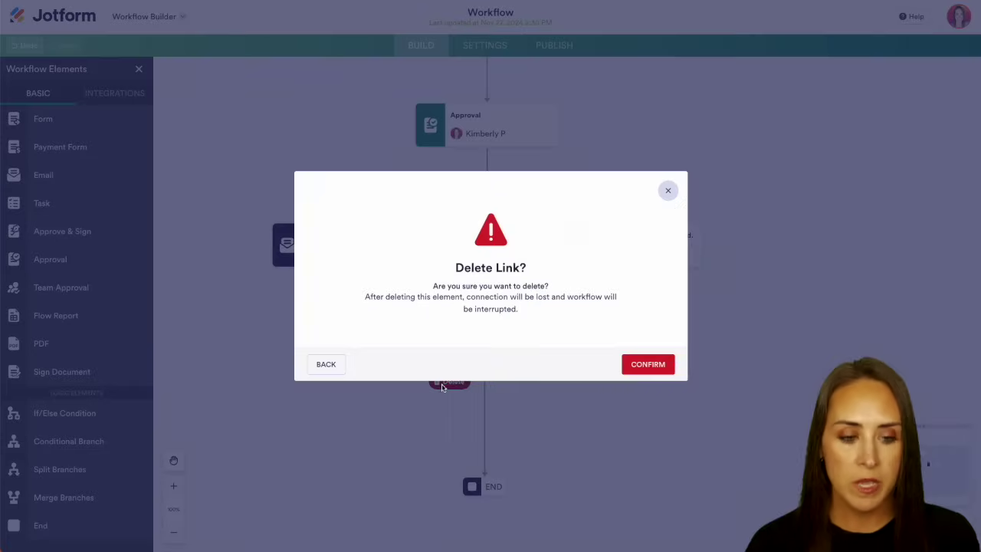
click(648, 366)
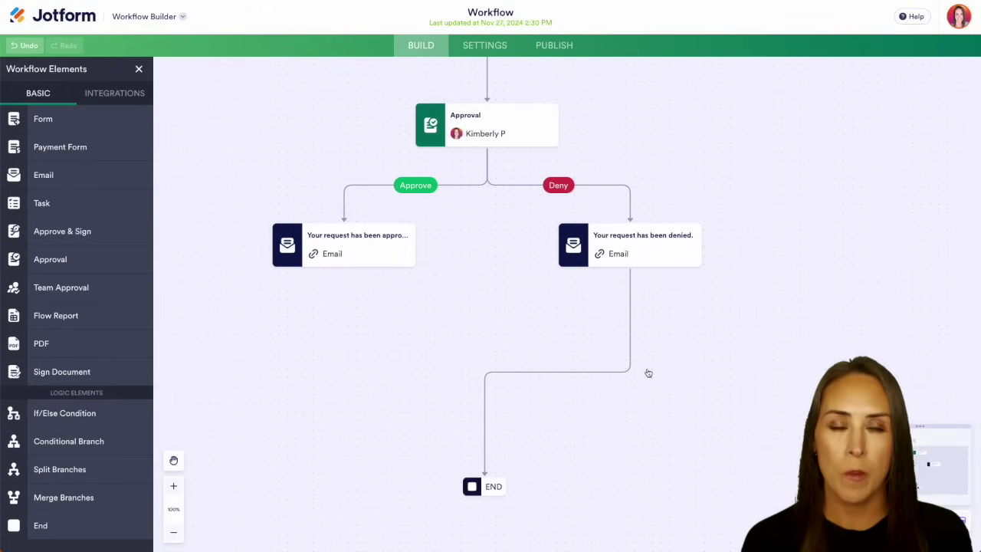
Add a Microsoft Teams "Send Message to standard channel" element below the approval email, connect it into that branch and align it under the email
click(97, 94)
scroll(99, 402, down, 3)
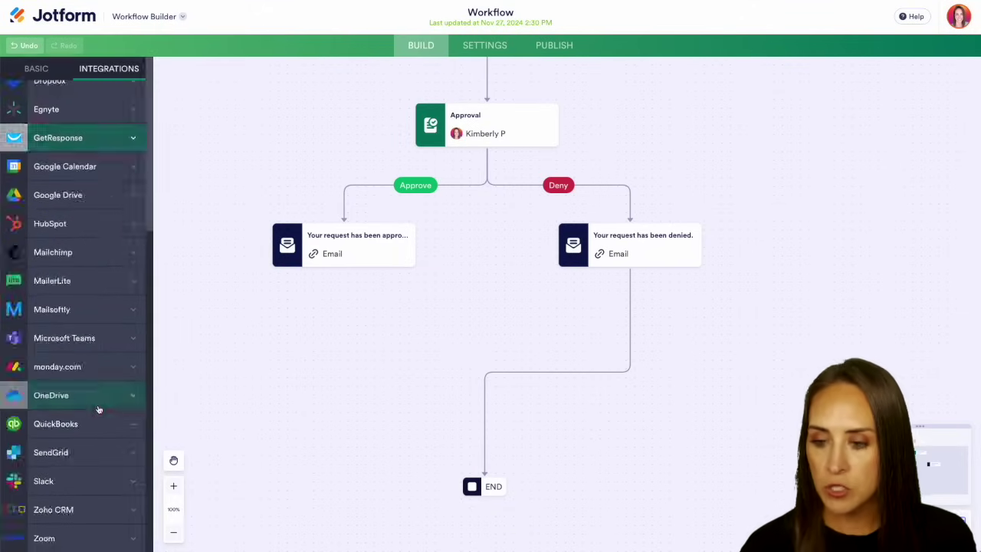
click(84, 343)
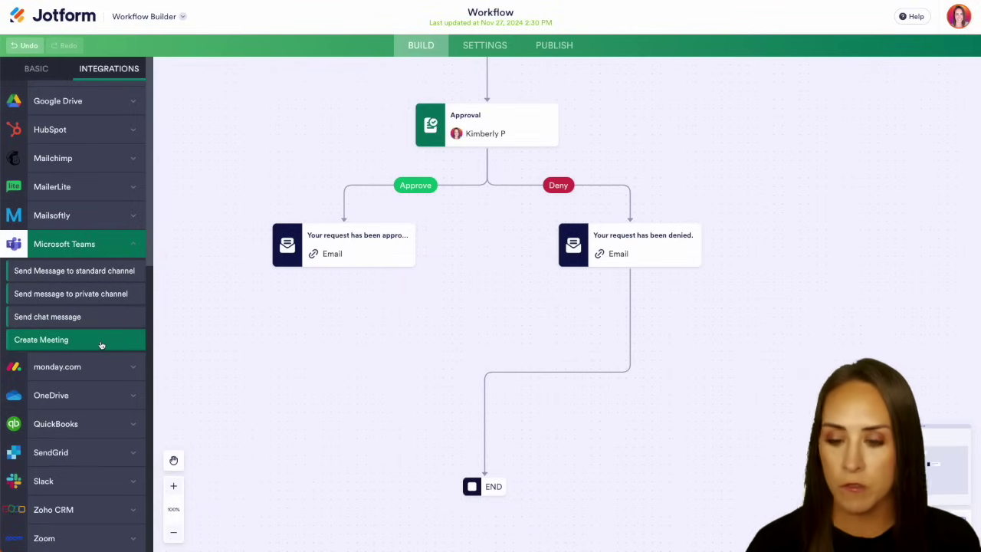
drag(73, 274, 348, 324)
drag(344, 266, 428, 376)
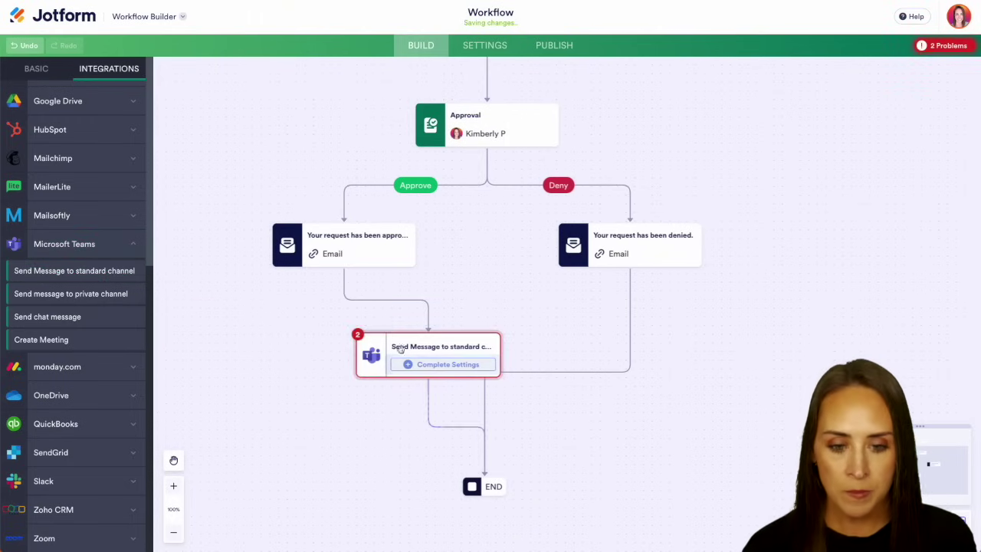
drag(385, 341, 315, 331)
mouse_move(345, 325)
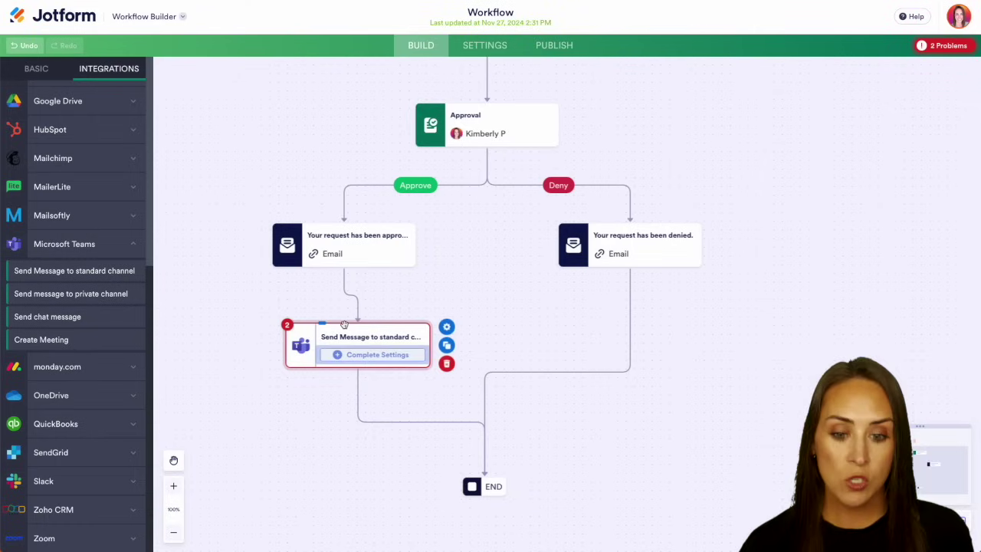
Set up the Teams message action with the connected account, the HR Team team and the General standard channel
click(371, 357)
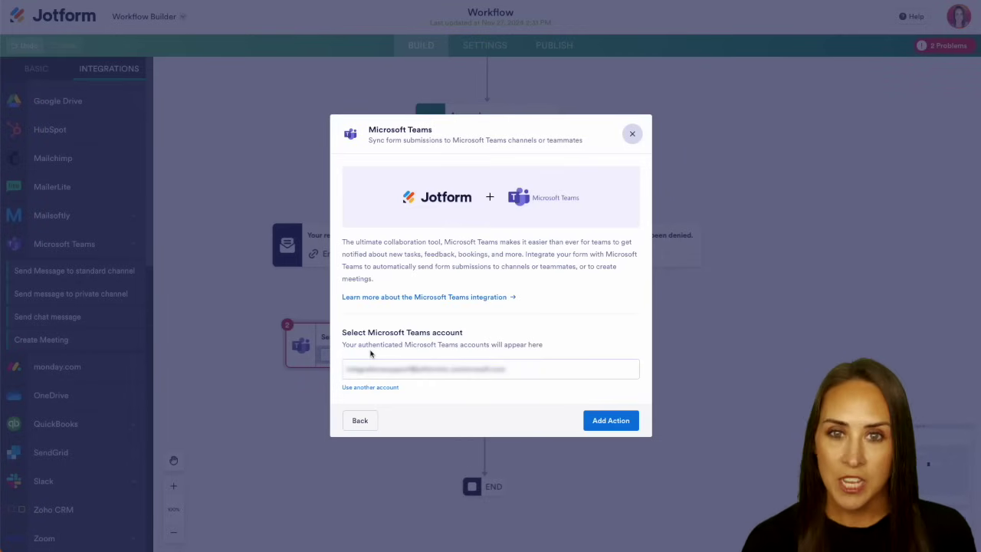
click(602, 420)
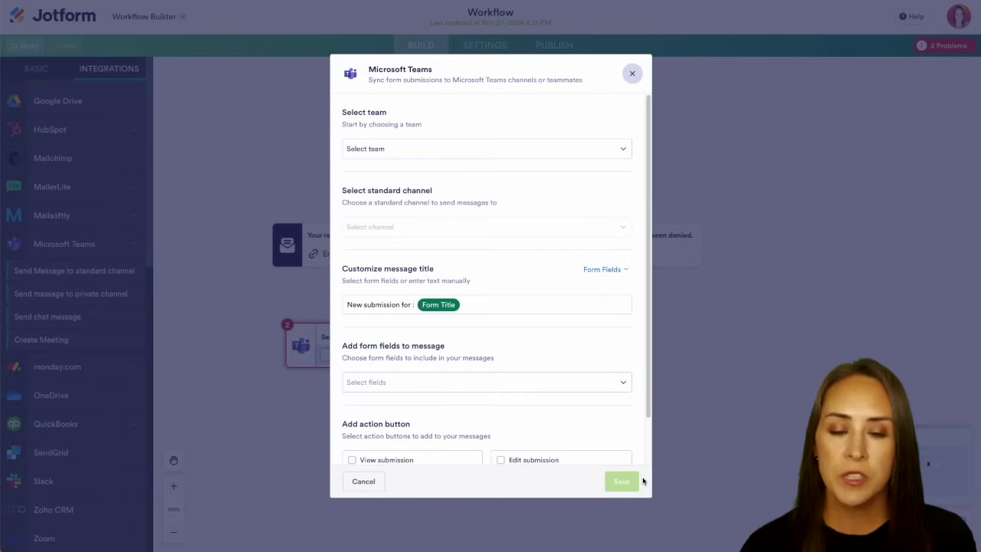
click(458, 148)
click(375, 187)
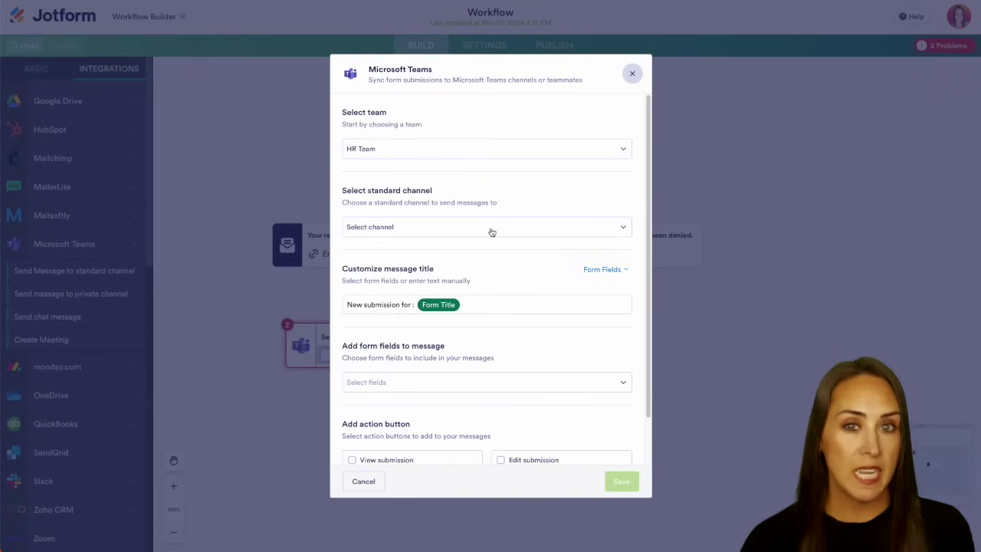
click(491, 232)
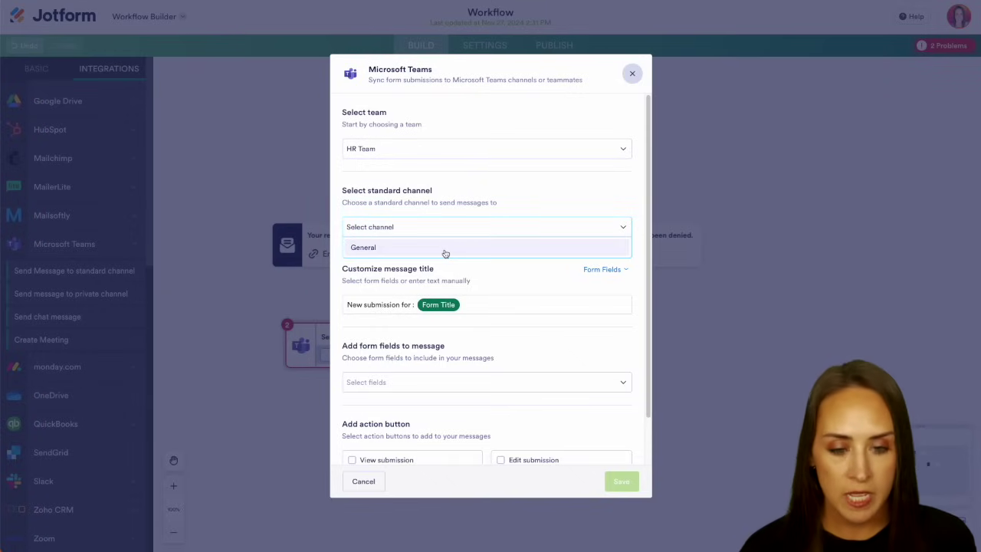
click(444, 253)
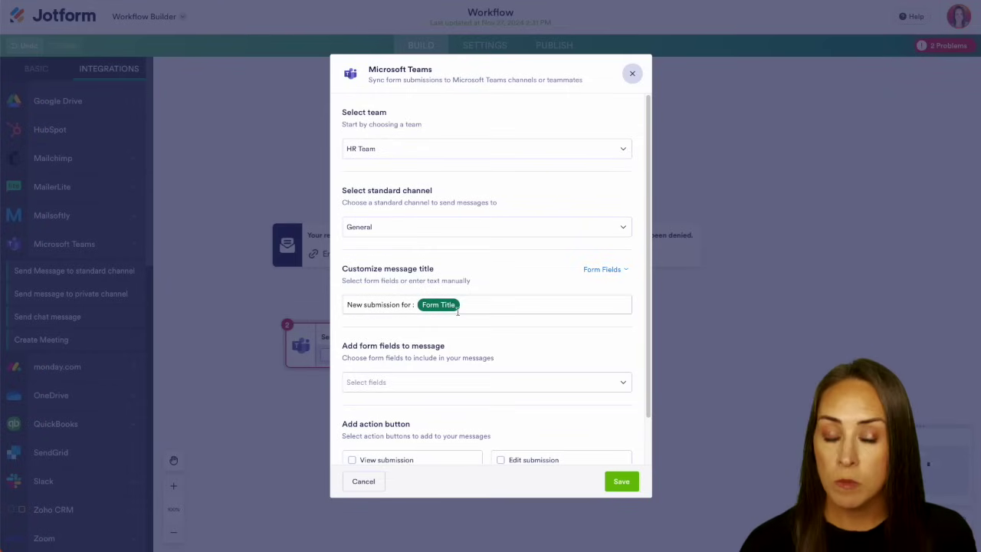
Extend the Teams message title after Form Title with a hyphen and the form's Name field
click(483, 305)
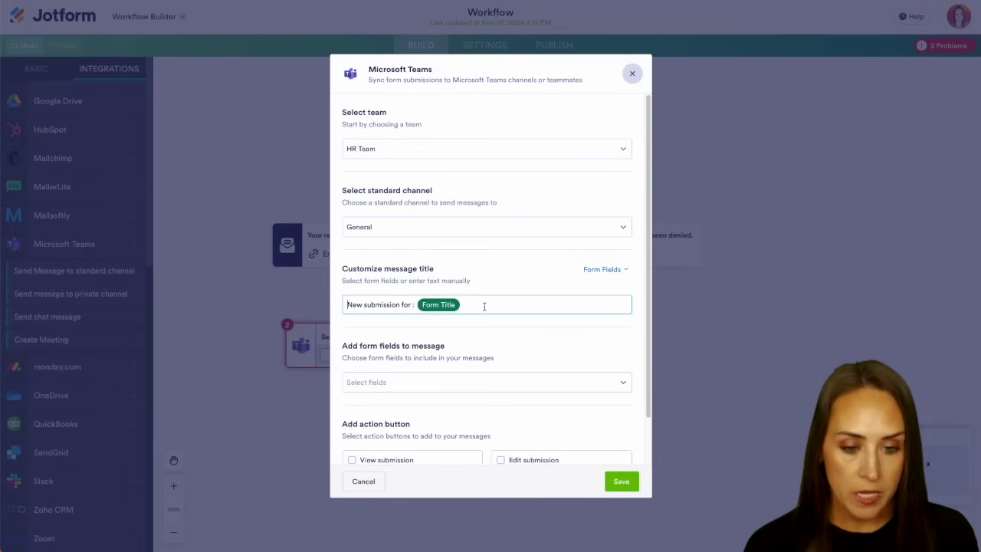
click(607, 271)
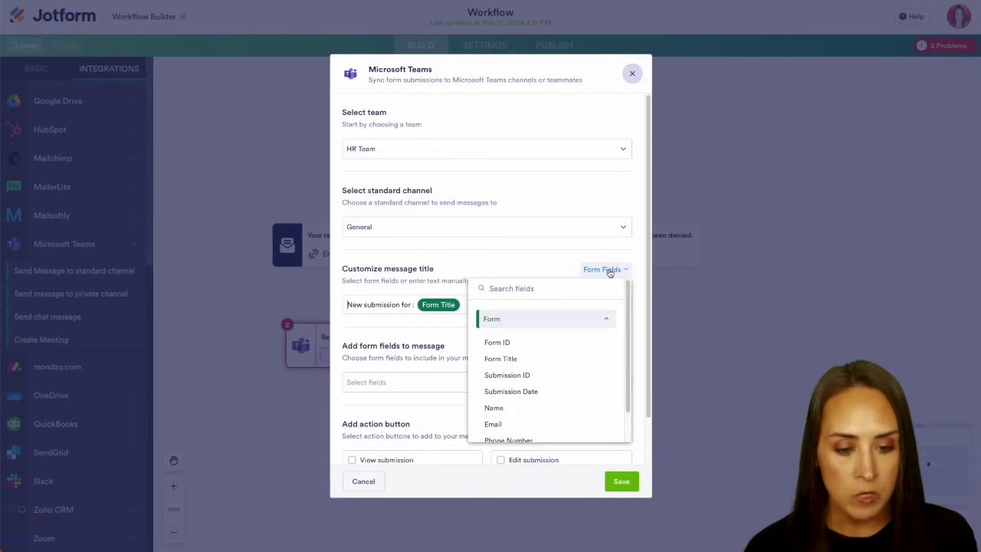
click(495, 408)
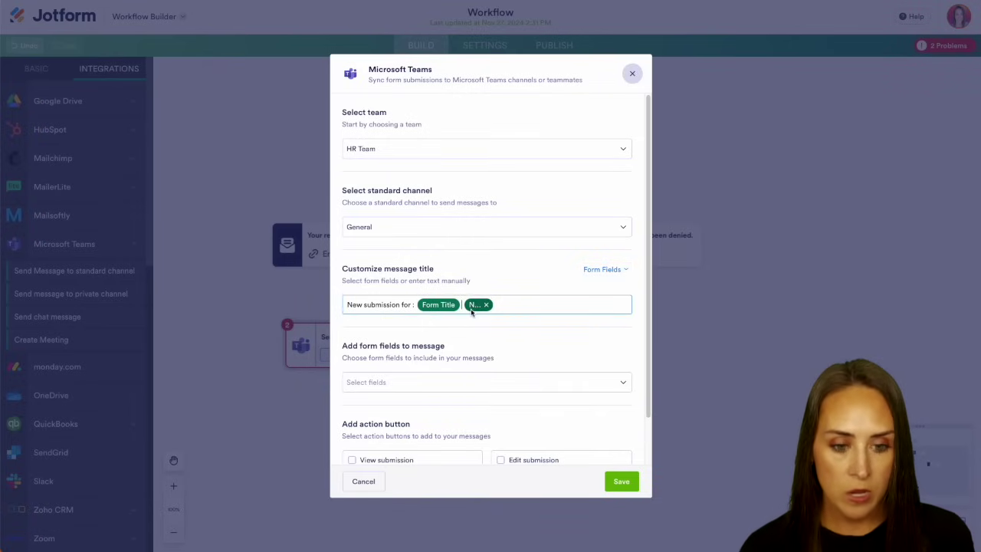
text(- Name)
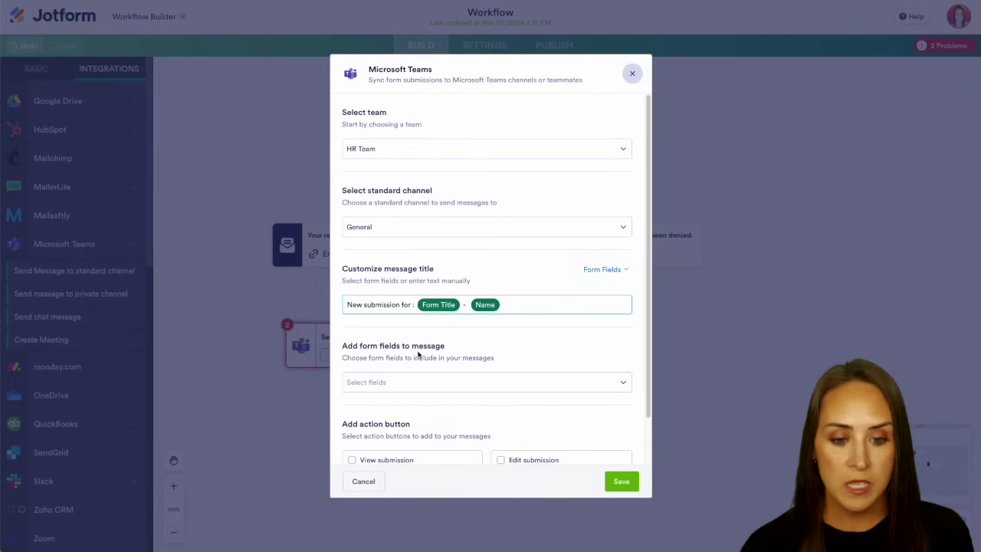
Include the More info form field in the Teams message
scroll(512, 358, down, 1)
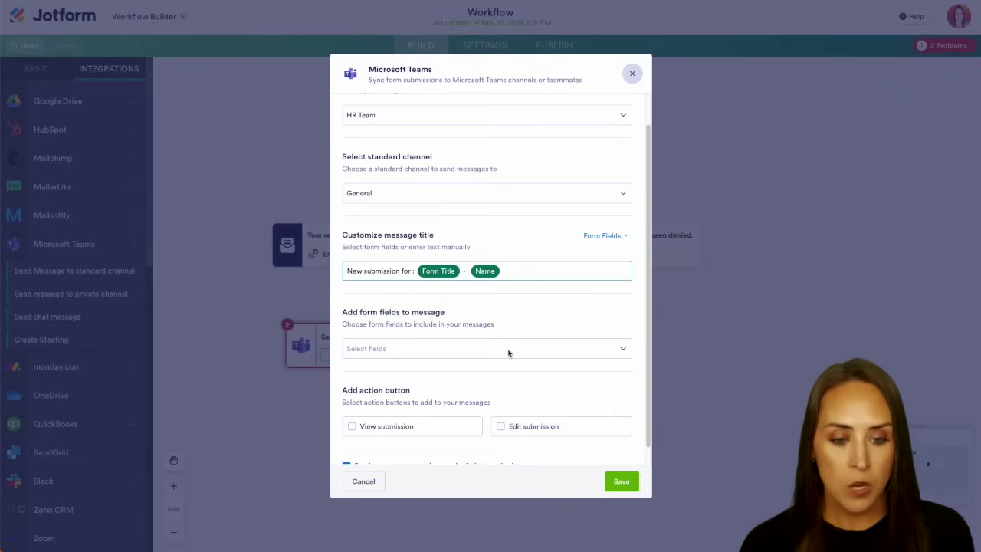
click(512, 349)
click(371, 453)
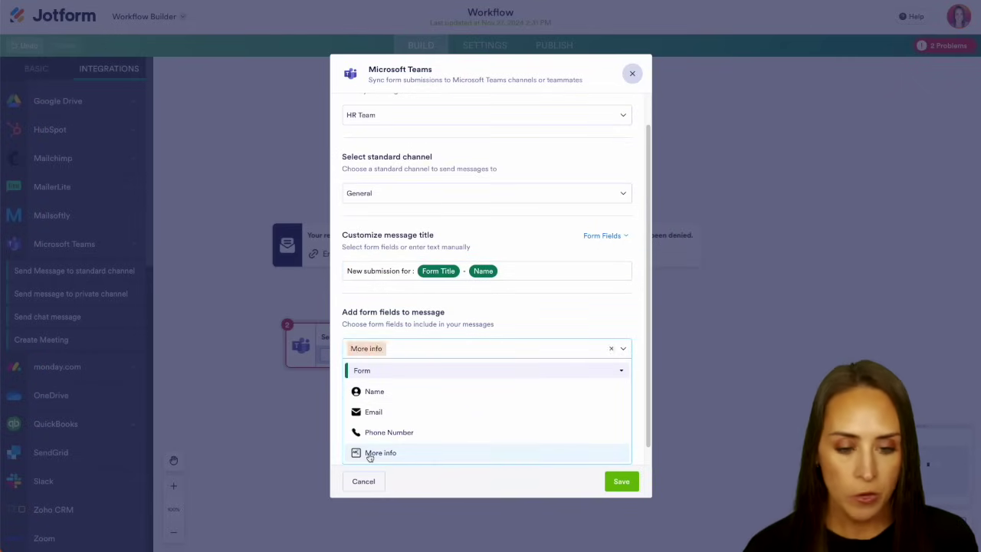
click(520, 331)
Add the View submission and Edit submission action buttons to the Teams message and save the integration
scroll(520, 331, down, 1)
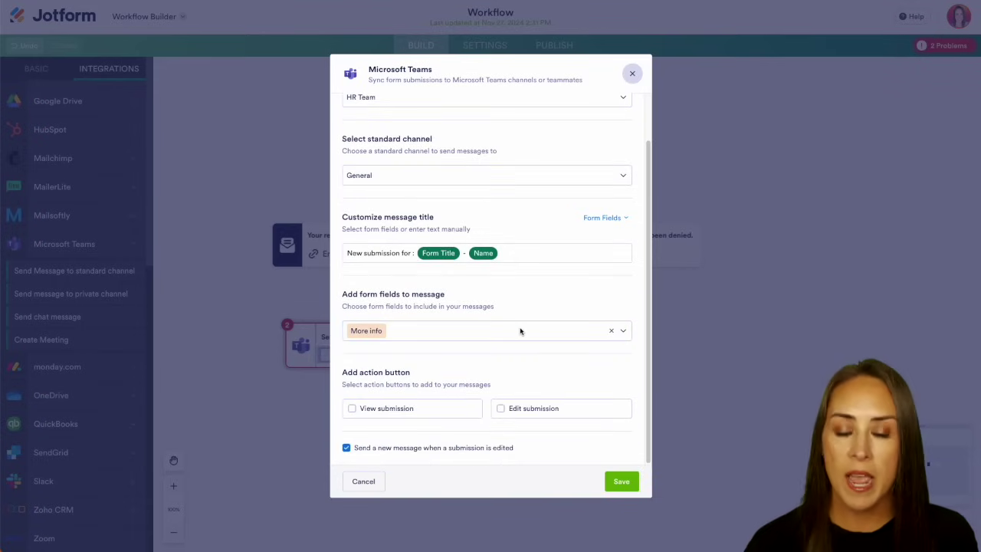
click(352, 408)
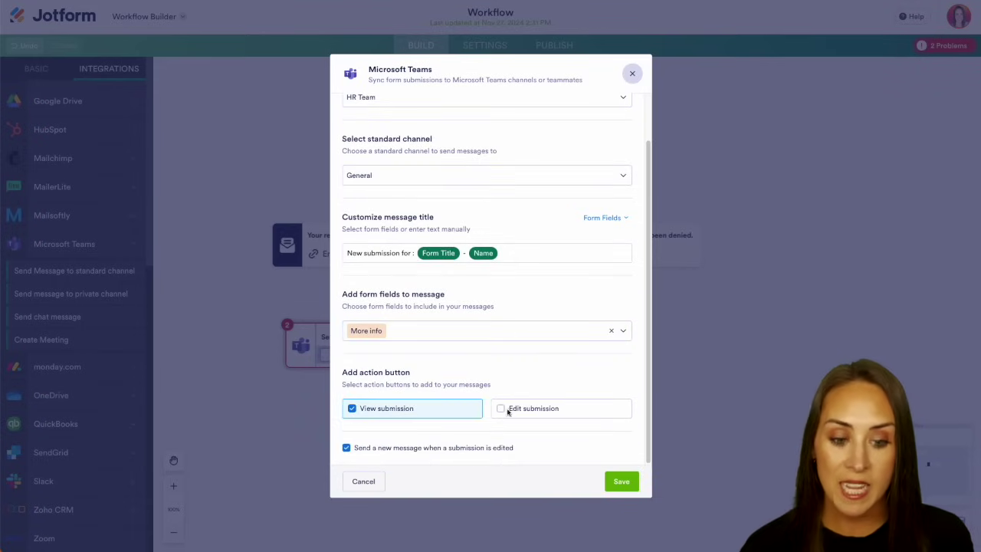
click(499, 411)
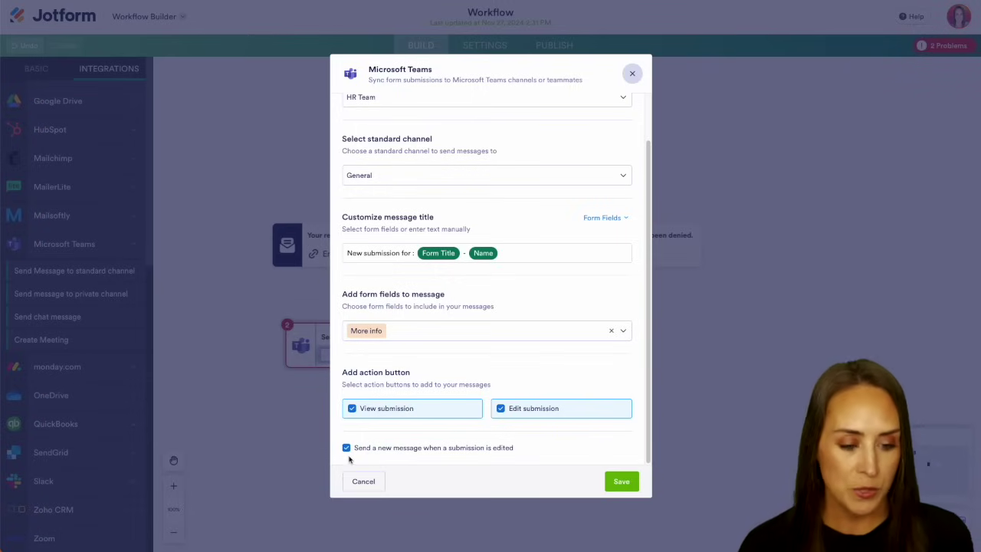
click(622, 482)
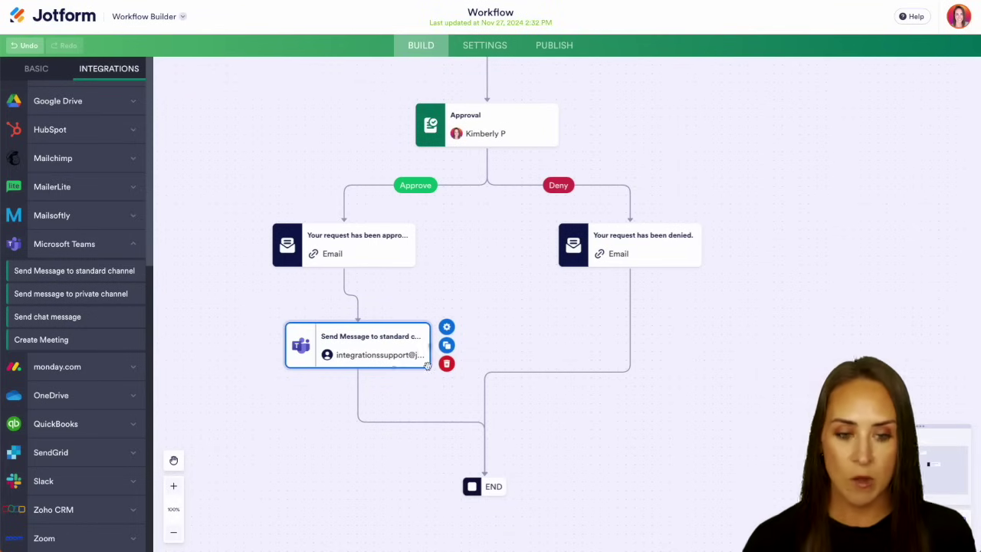
Open the published form in a new tab, fill in the contact details and More info "Utilizing Workflows for our company", and submit it
drag(510, 291, 496, 431)
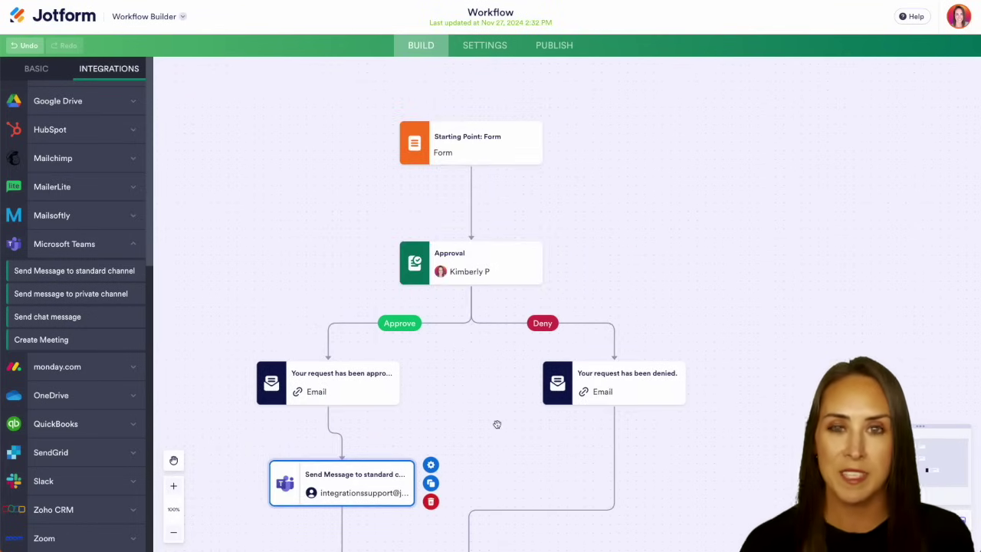
click(559, 48)
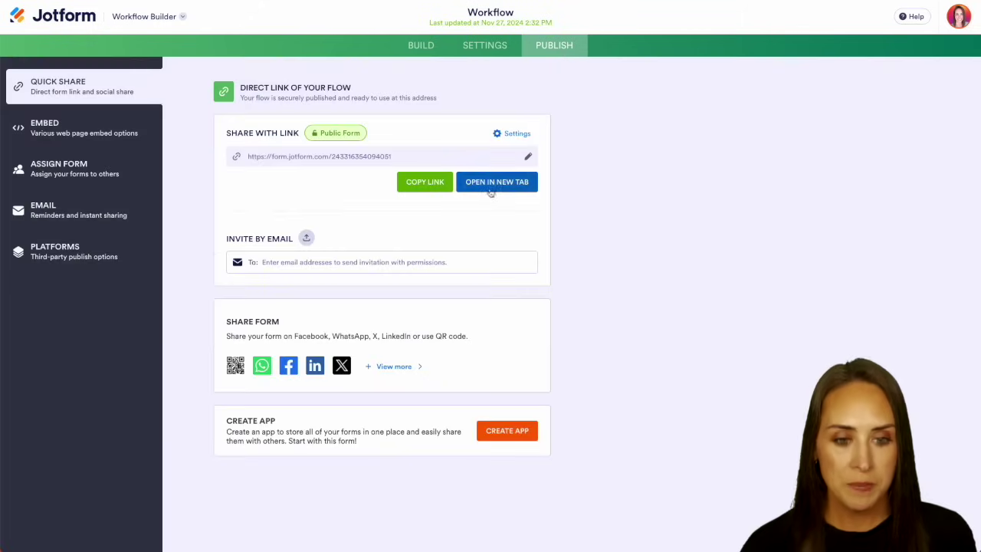
click(490, 190)
text(mpany)
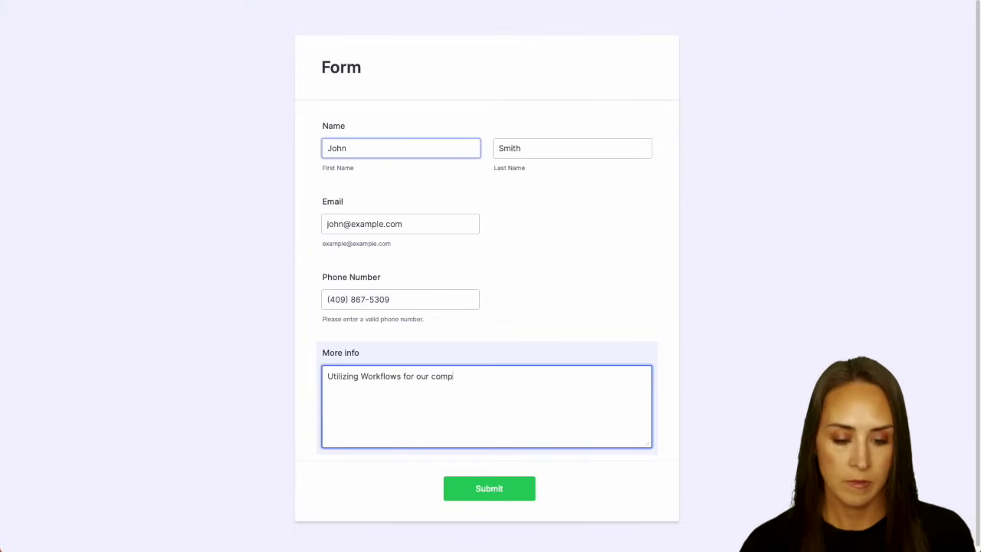
click(510, 484)
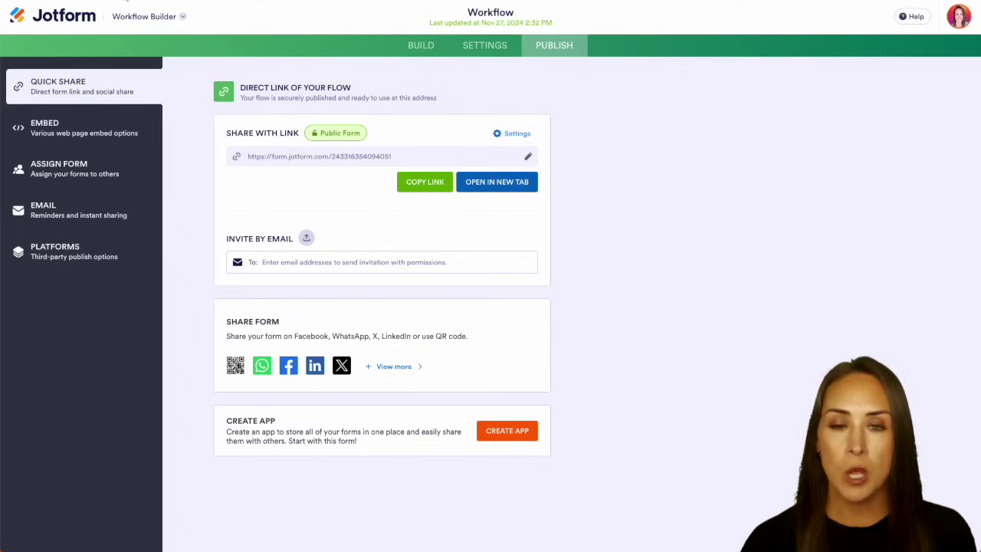
Switch from Workflow Builder to the form's Inbox and approve the new submission
click(148, 16)
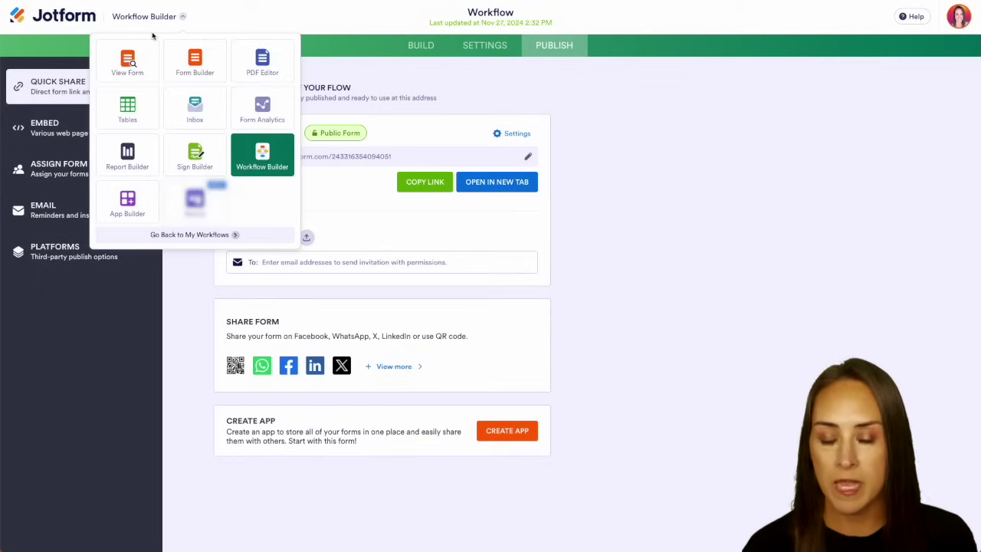
click(198, 113)
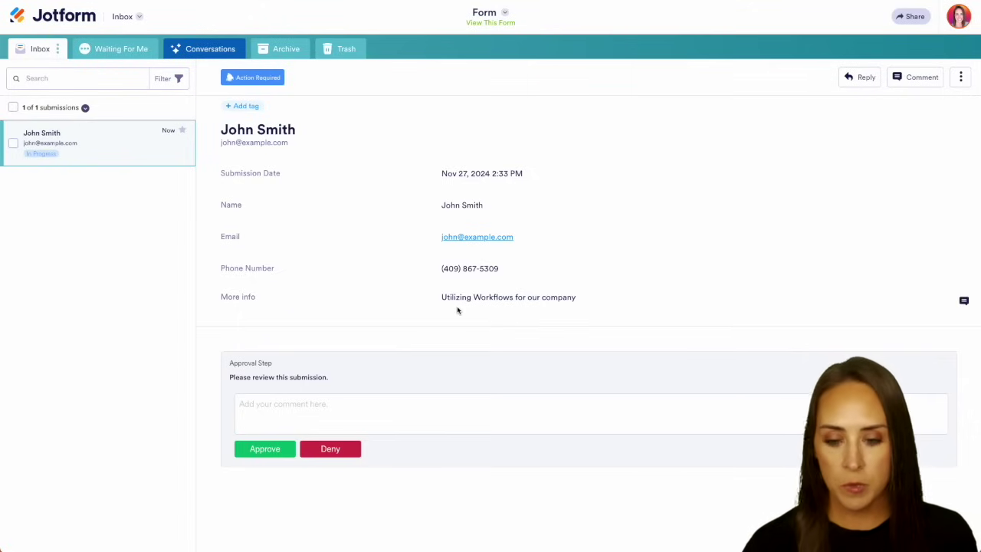
click(249, 449)
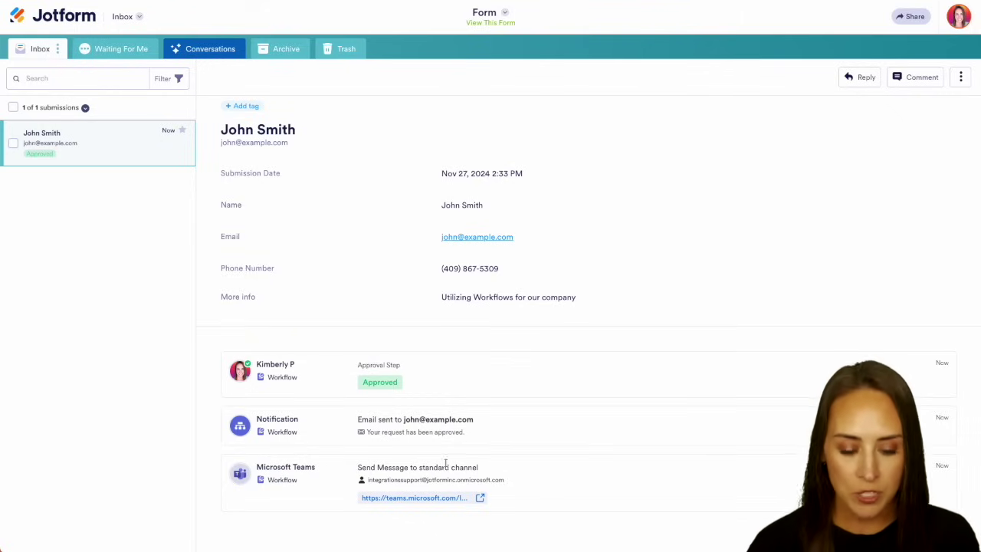
Open the linked Microsoft Teams message from the submission's workflow history and check its More info text and submission links
click(422, 499)
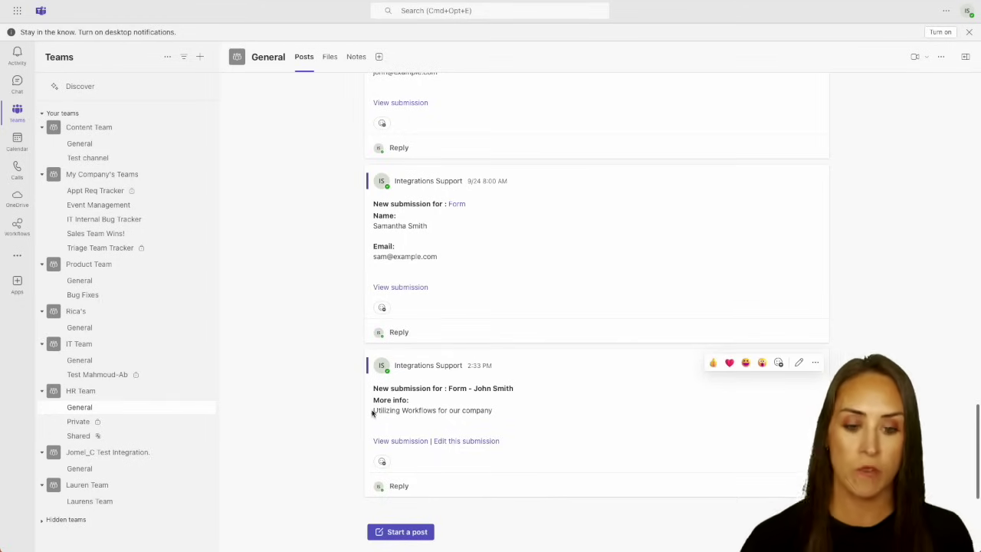
drag(373, 409, 500, 411)
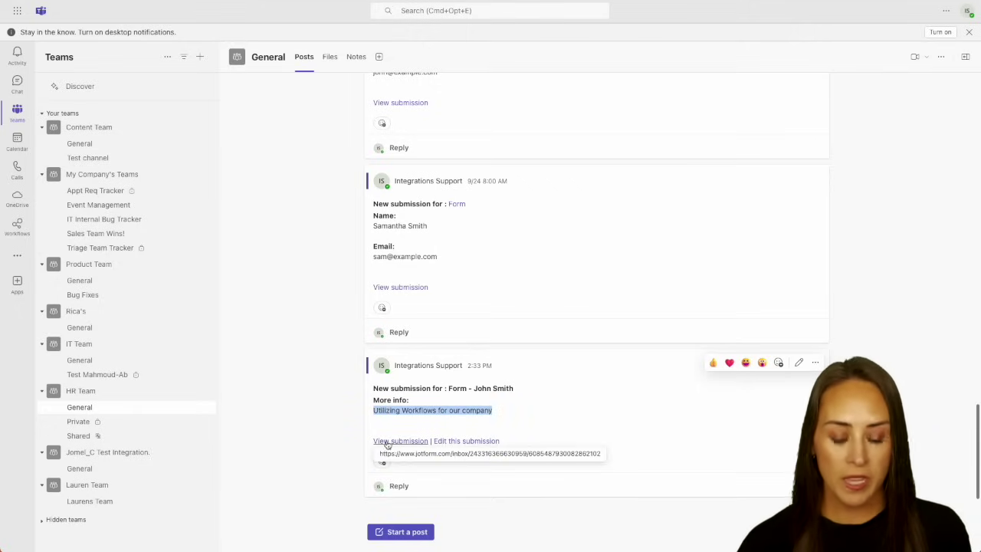
click(547, 439)
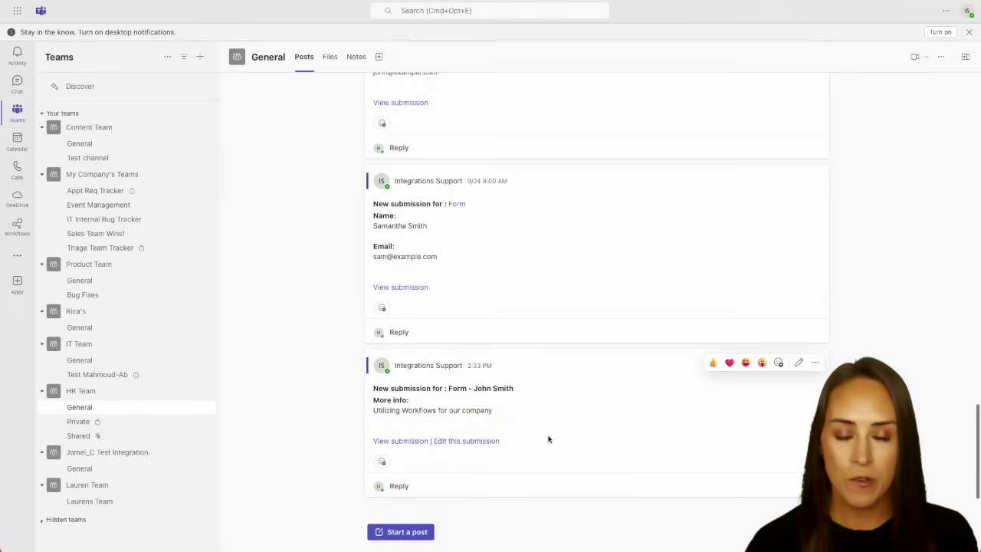